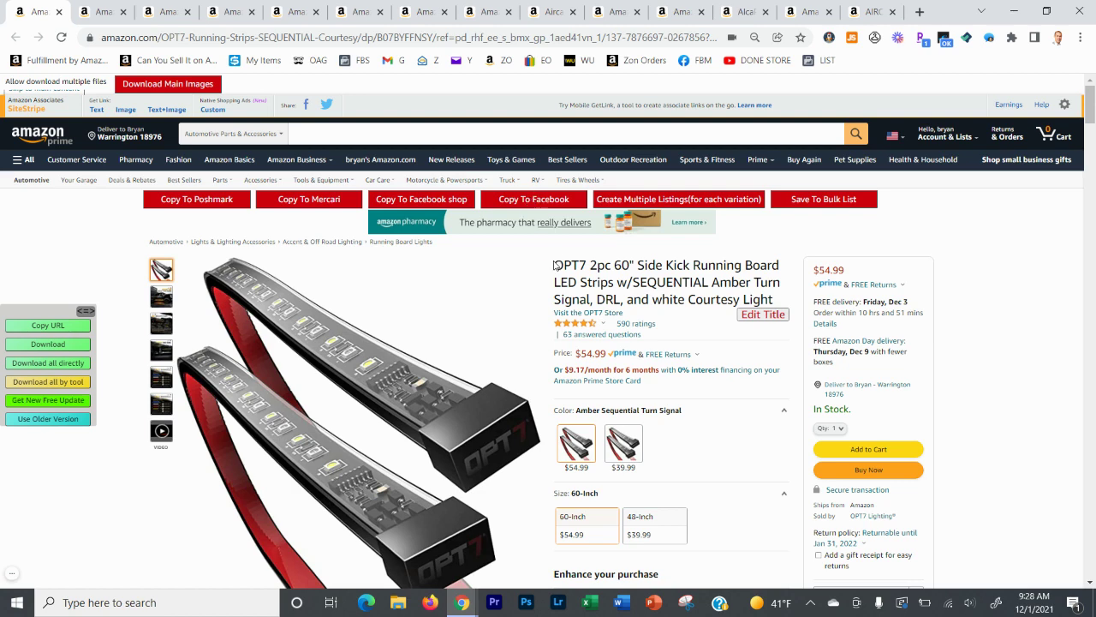
Select the running board product title text and scroll through the listing page
drag(555, 264, 761, 295)
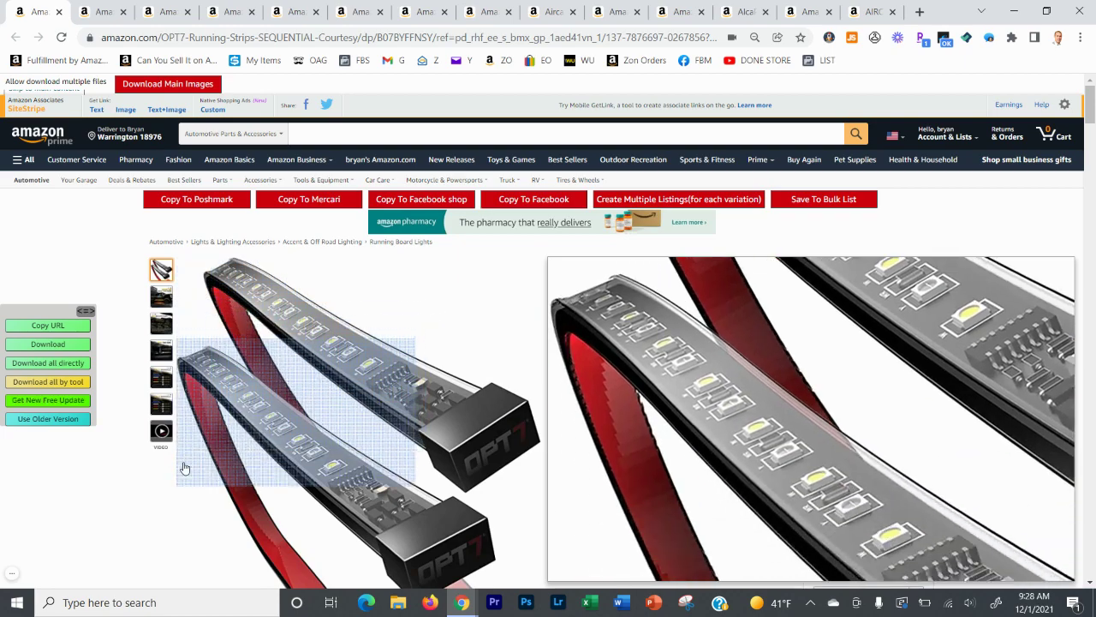
scroll(728, 480, down, 8)
scroll(730, 411, up, 2)
scroll(727, 320, up, 1)
scroll(745, 308, up, 2)
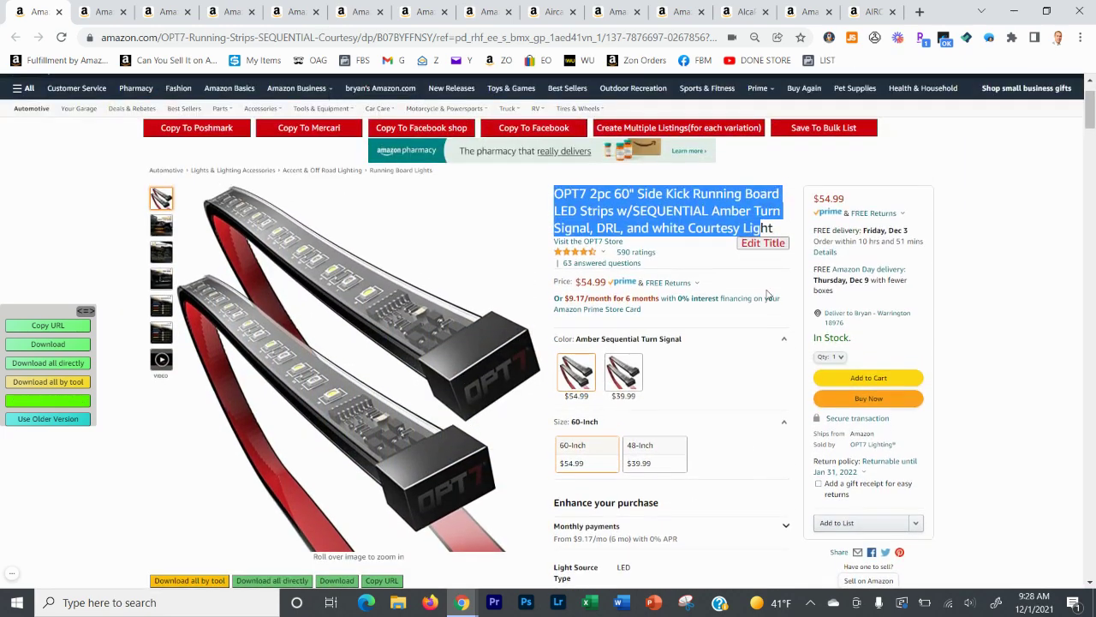
click(846, 182)
mouse_move(359, 368)
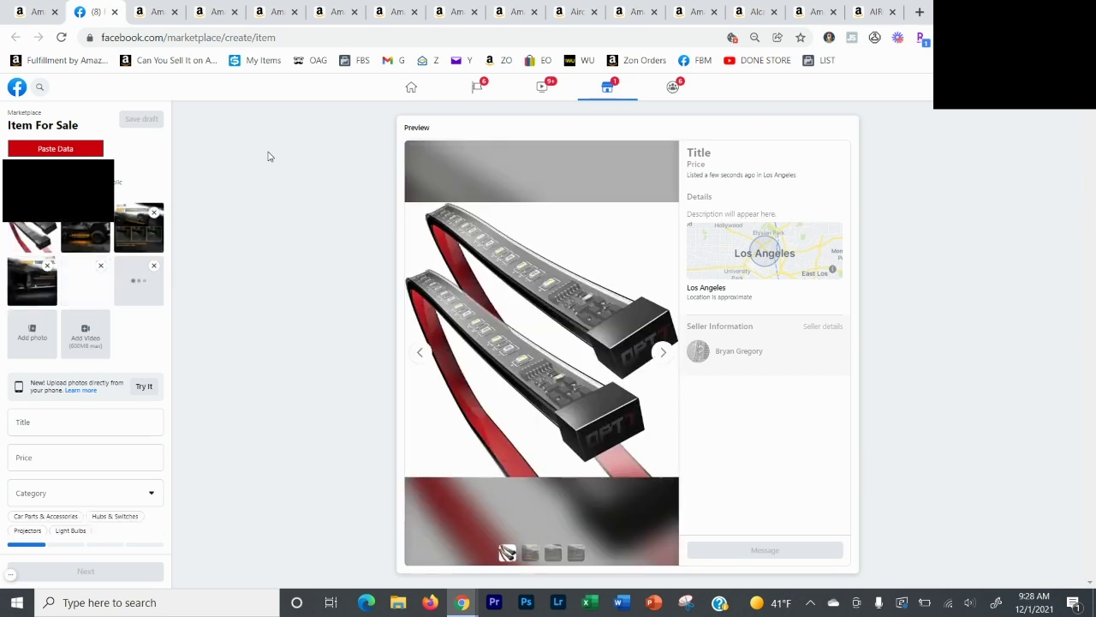
Add the product tags Accent, Road, Lighting, Running, Board and Lights to the Marketplace listing
click(160, 10)
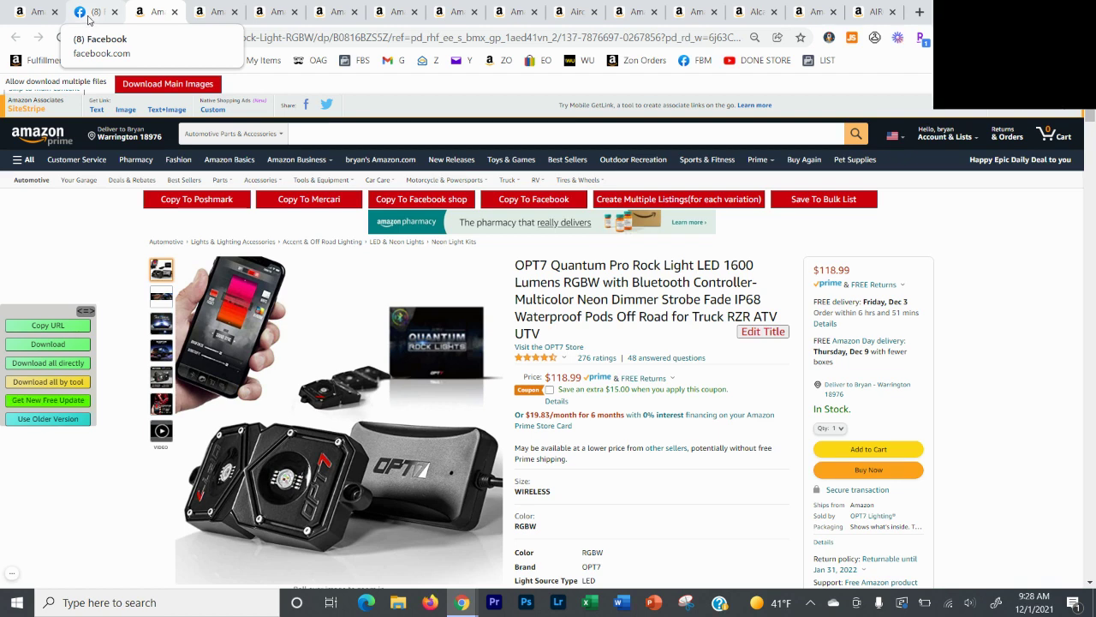
click(89, 15)
text(Accent,Road)
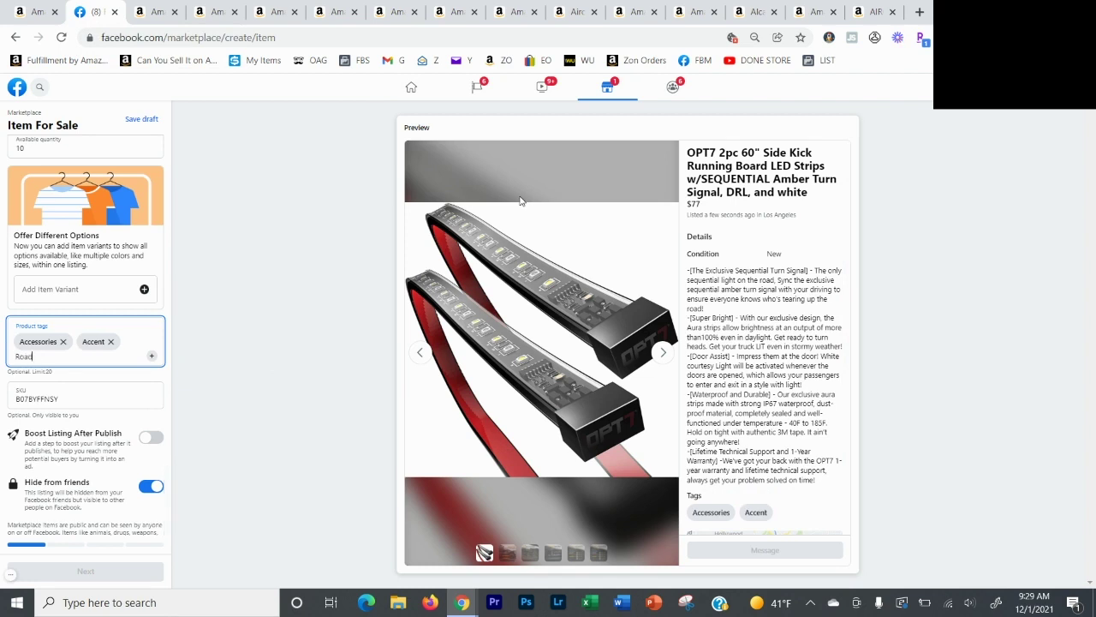
text(,Lighting,Running,Board,Lights,)
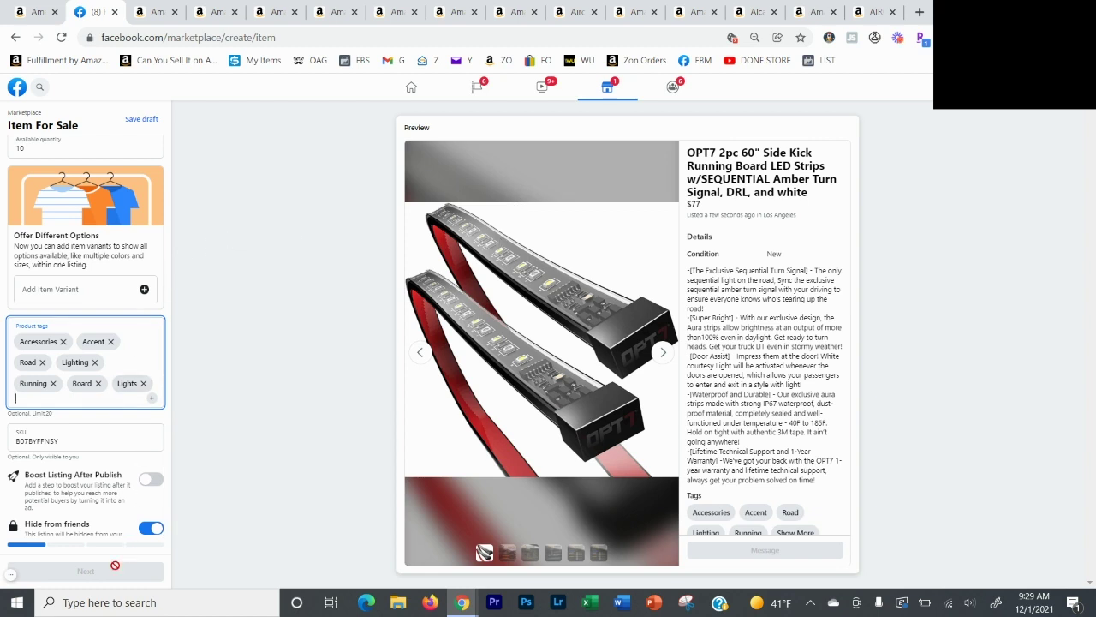
Check the OPT7 rock light page, then return to the Marketplace item-for-sale form
click(144, 12)
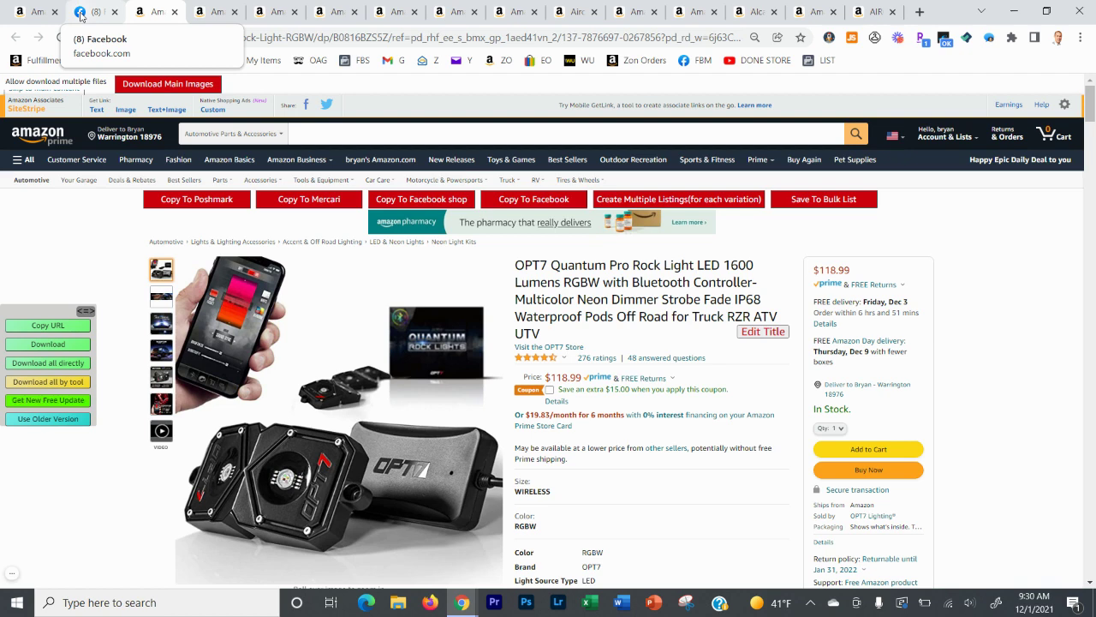
click(79, 14)
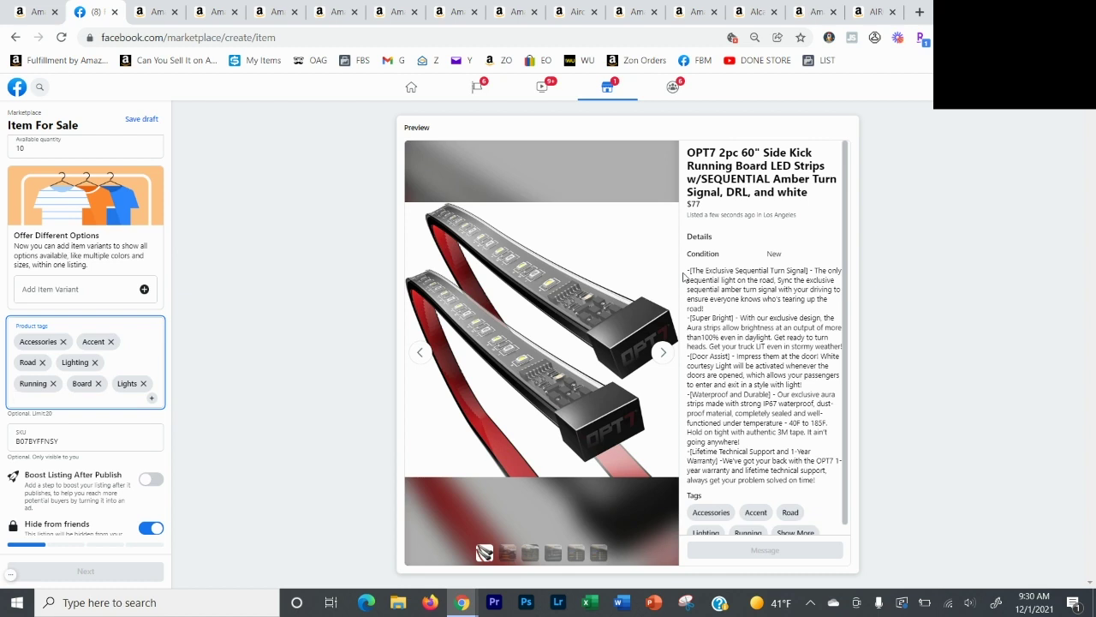
Pass through the OPT7 and AddSafety tabs to the OZ-USA Raptor page and select its stock text
click(157, 11)
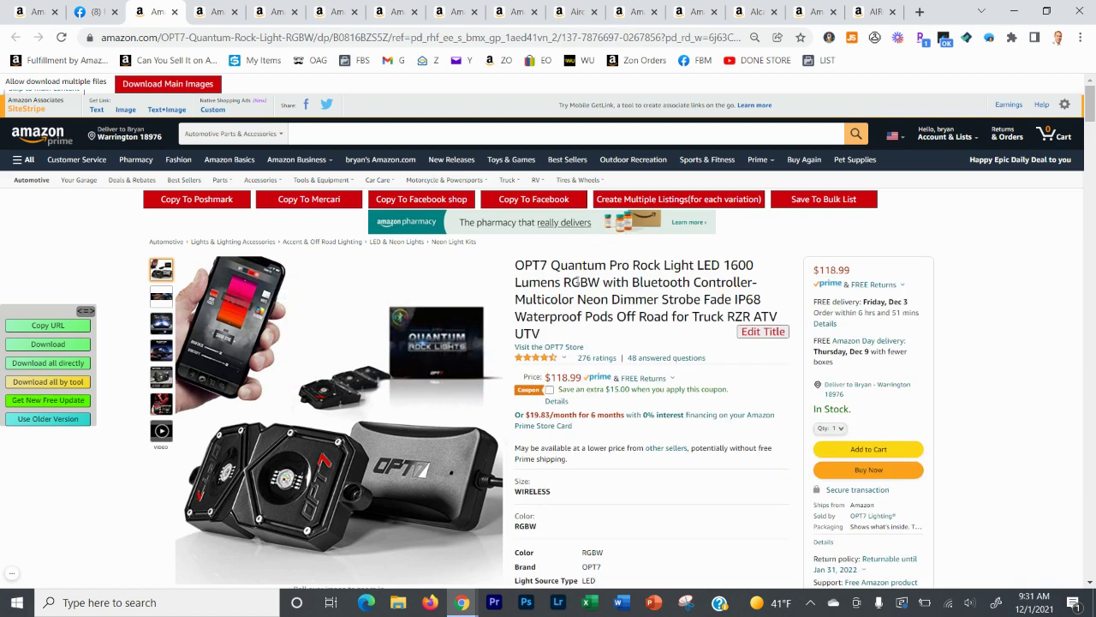
click(206, 8)
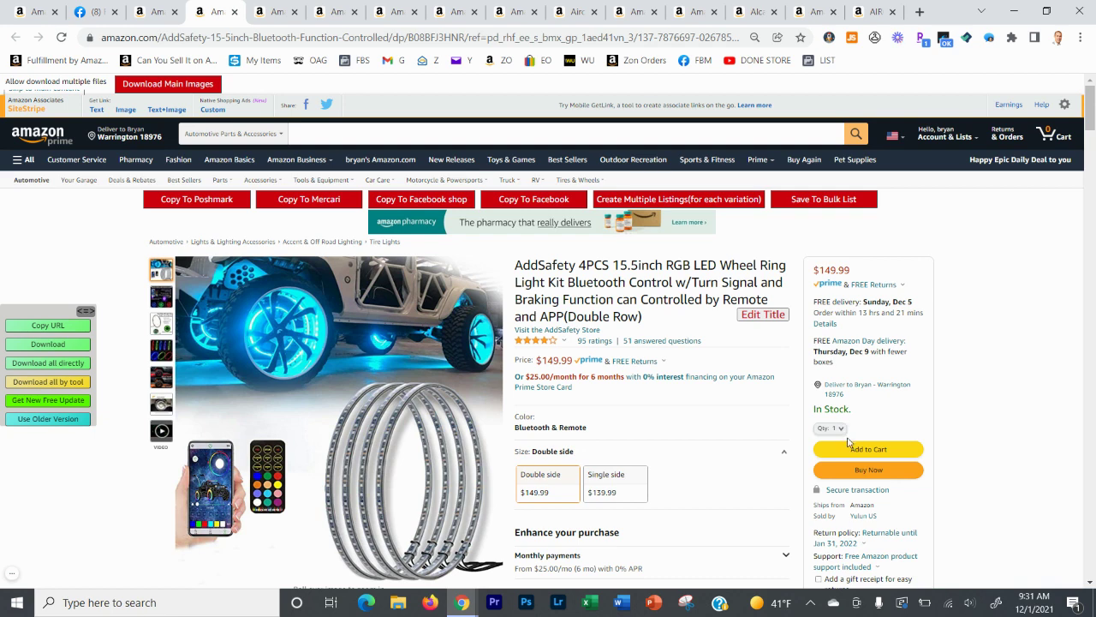
click(278, 11)
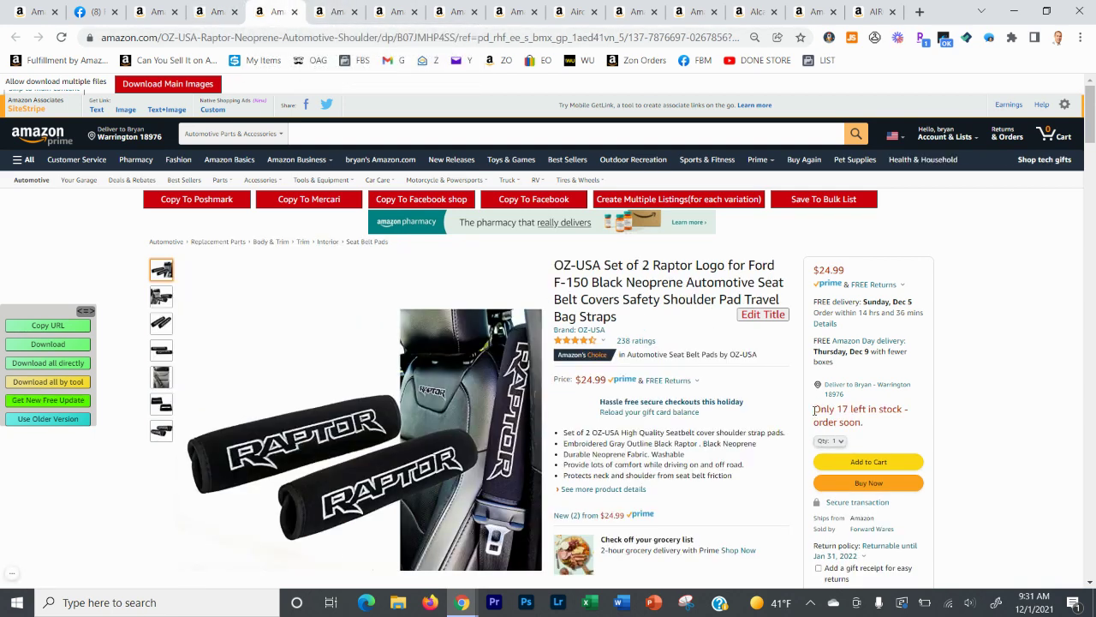
drag(814, 410, 883, 426)
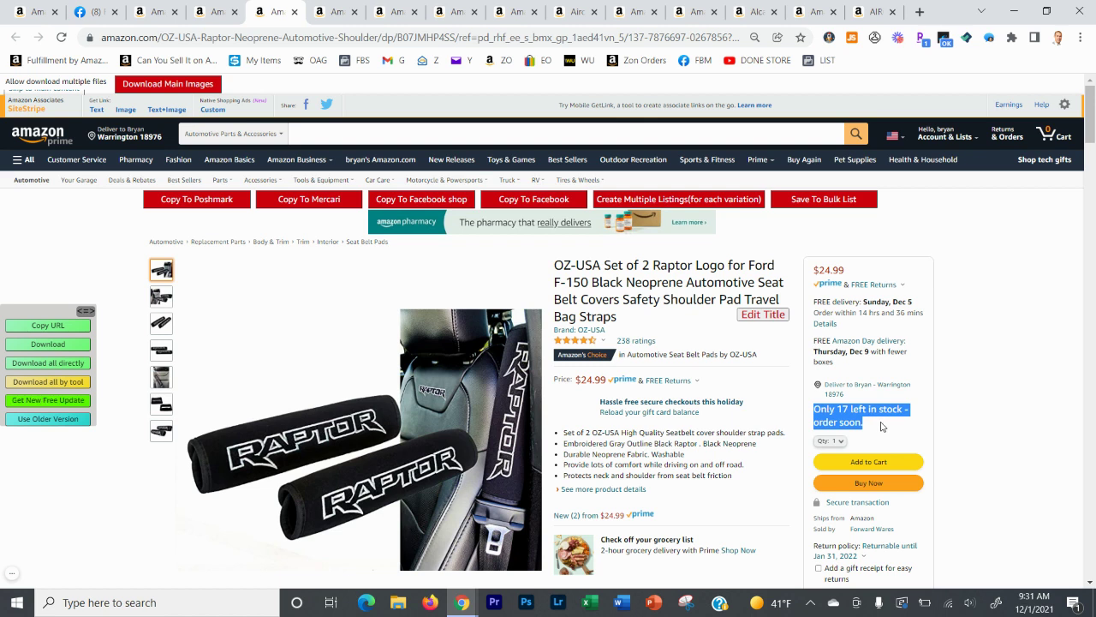
click(882, 426)
drag(873, 425, 830, 411)
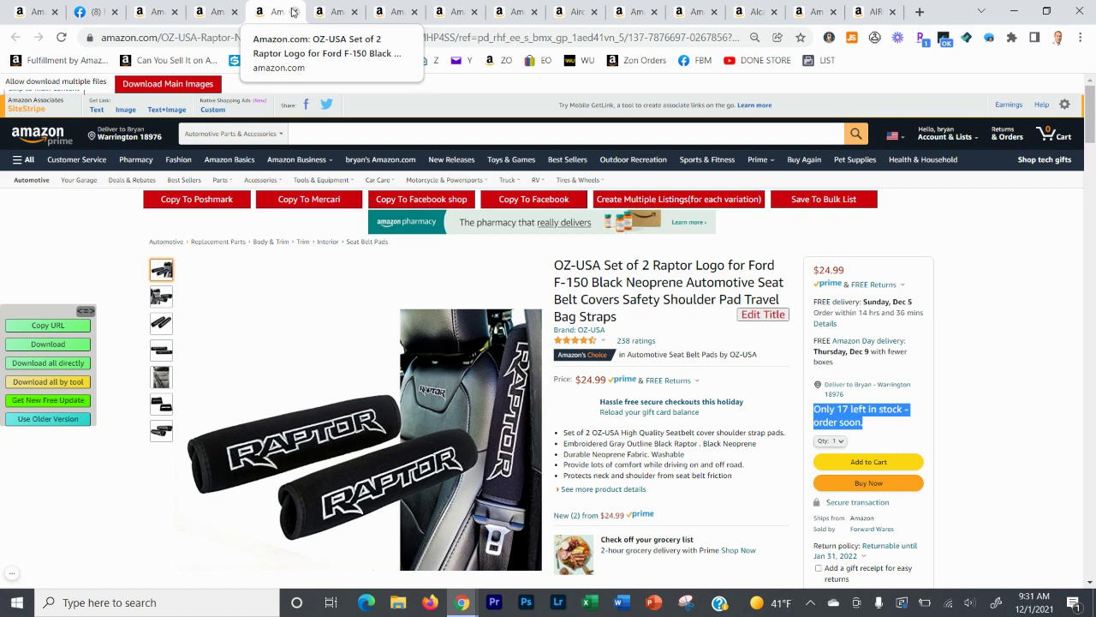
Close the Raptor seat belt cover, Raptor emblem and TongSheng door handle trim tabs
click(293, 17)
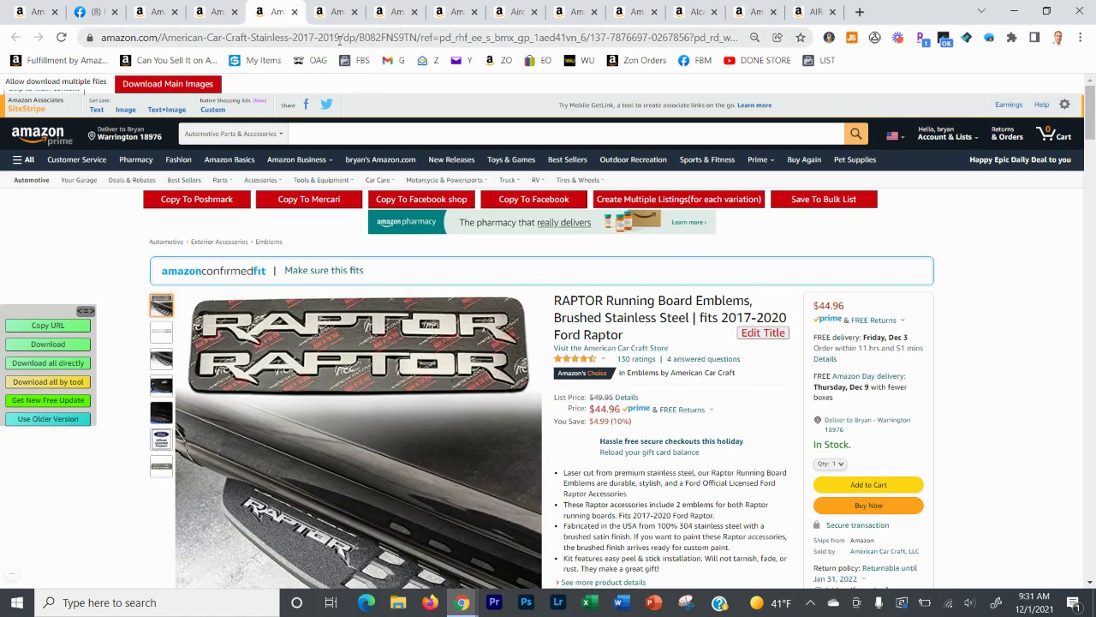
click(341, 8)
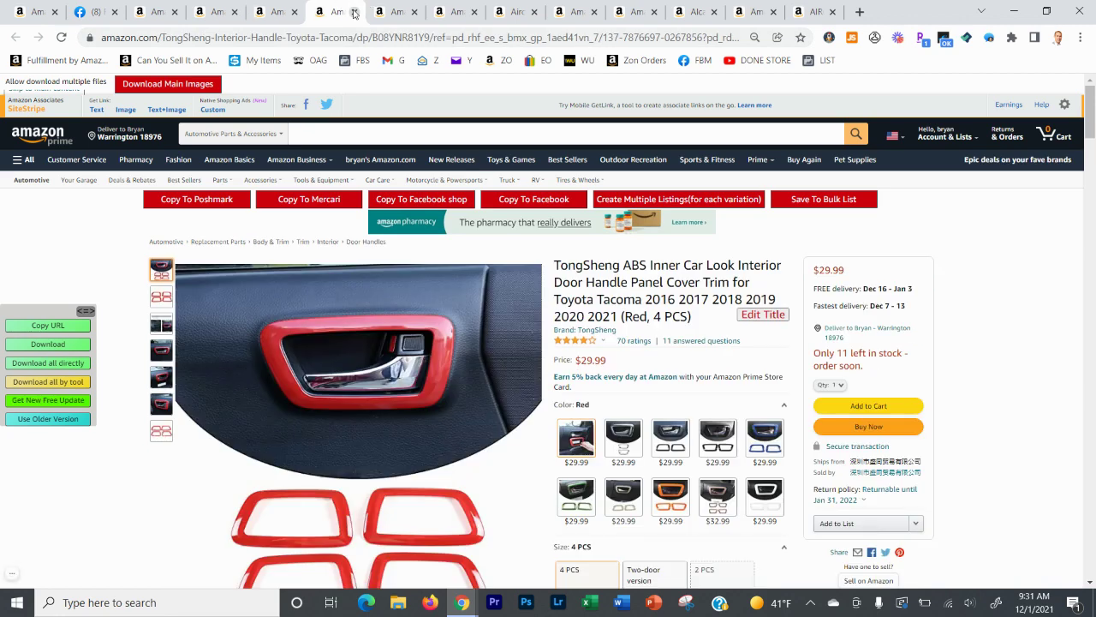
click(354, 12)
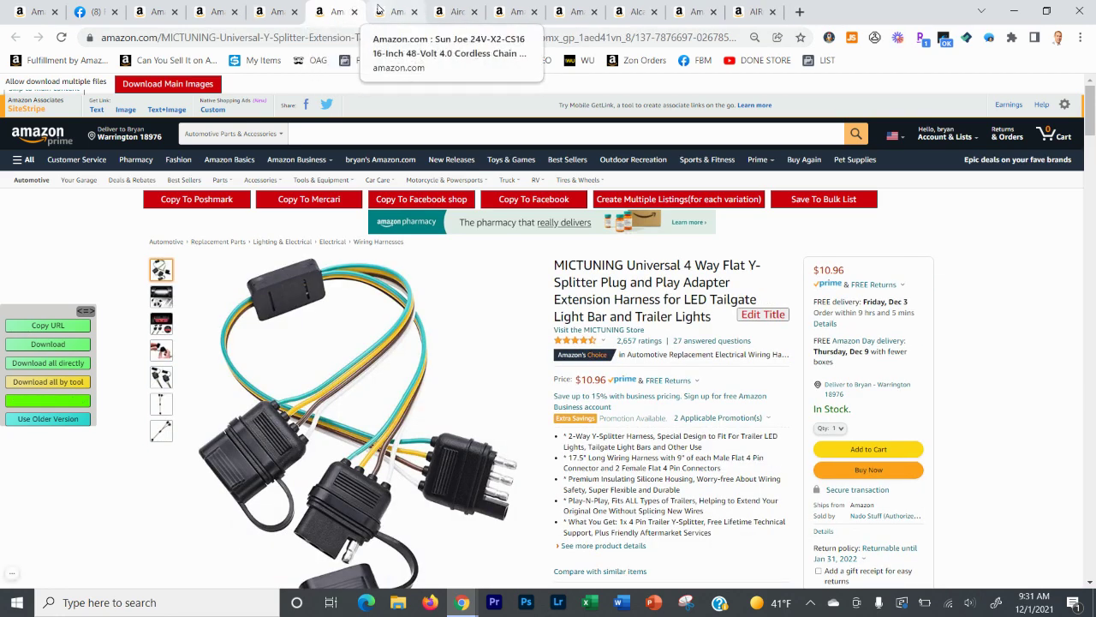
Check the Sun Joe chainsaw page, close the LASIEYO mini chainsaw tab, and return to OPT7
click(394, 12)
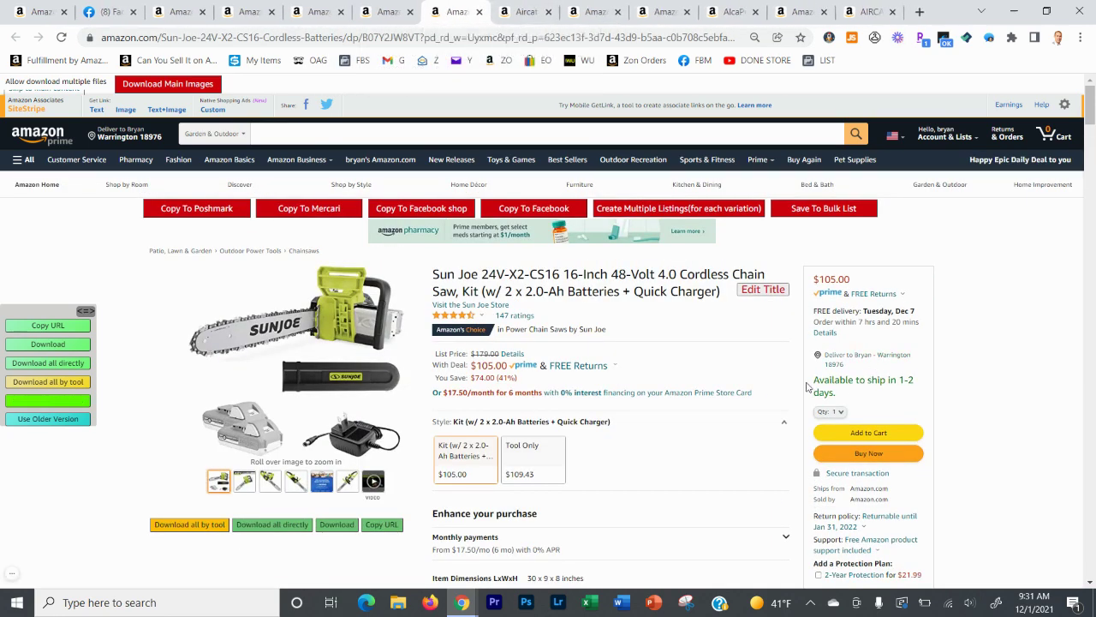
drag(810, 381, 861, 393)
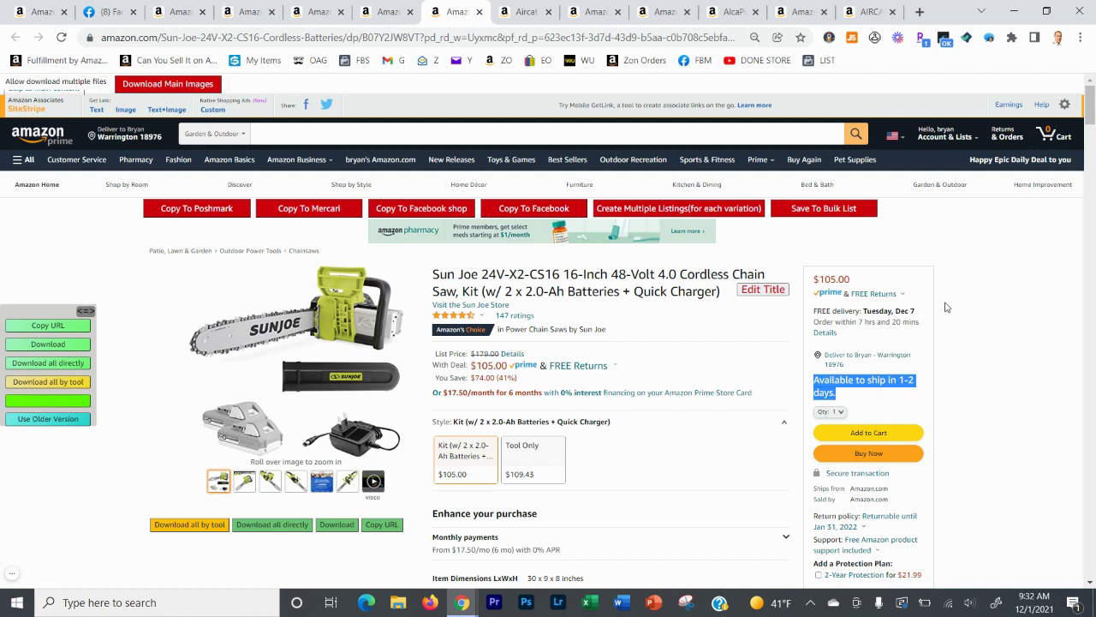
click(811, 266)
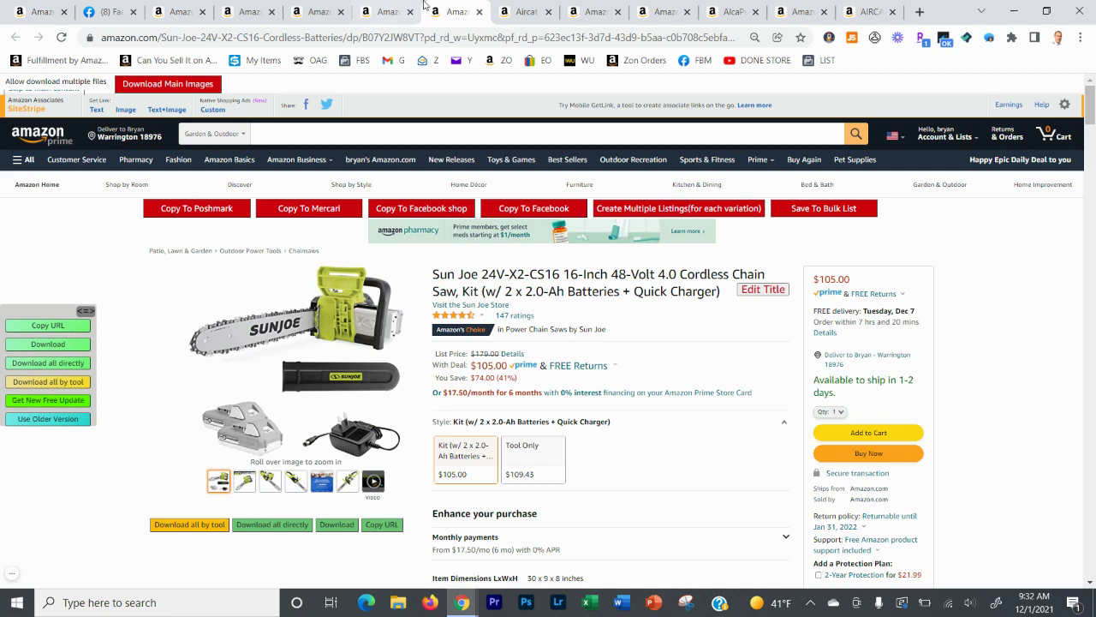
click(513, 8)
click(600, 6)
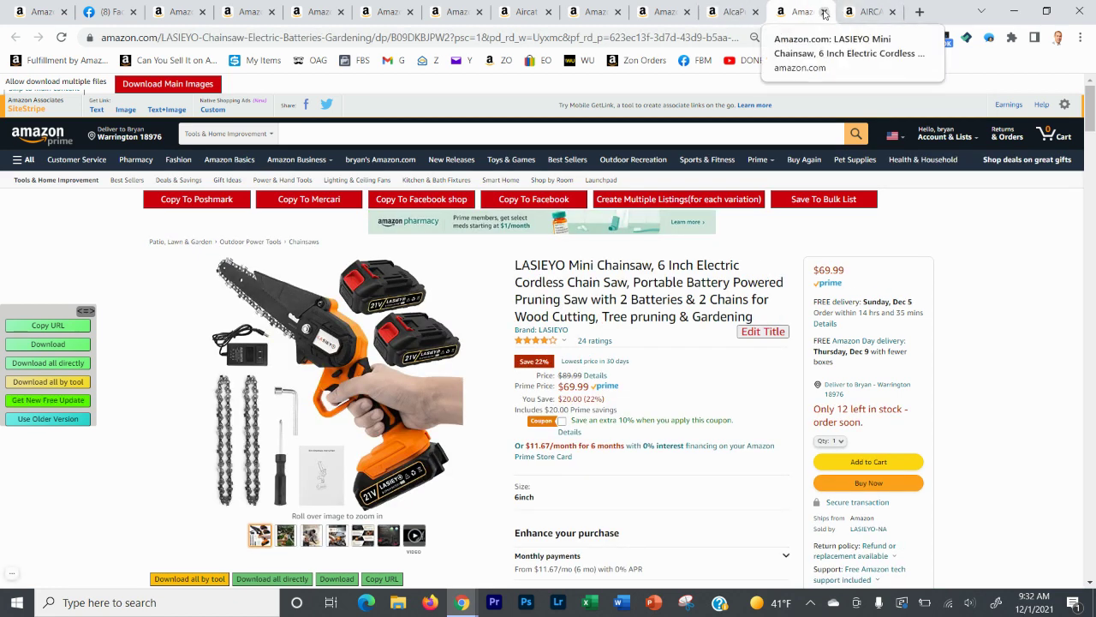
click(824, 12)
click(195, 11)
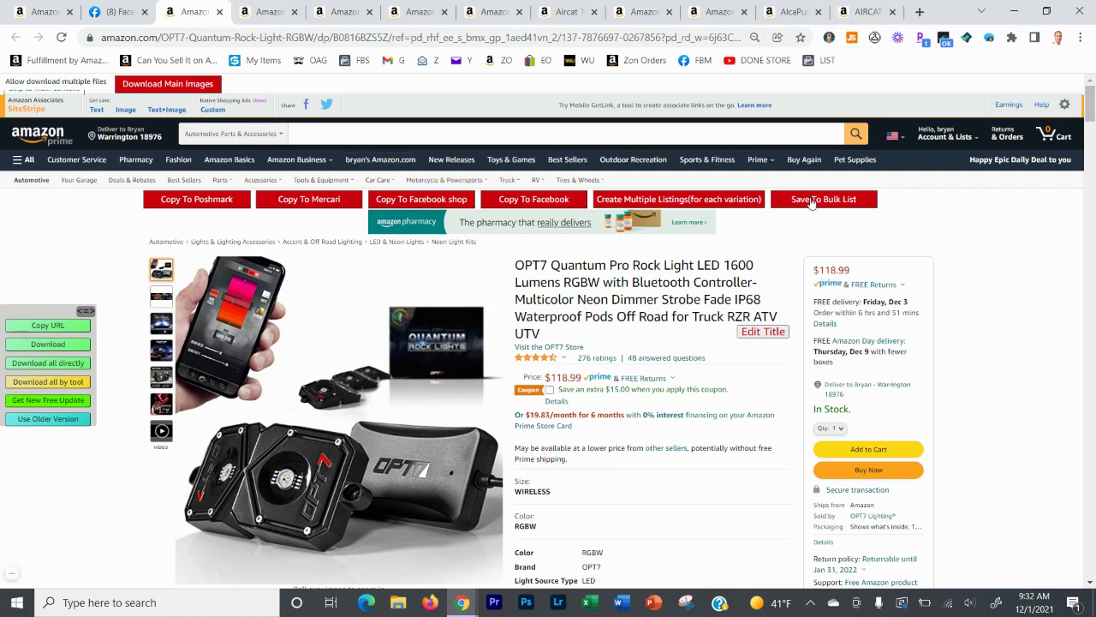
Save the OPT7 rock lights, AddSafety wheel rings, RAPTOR emblems, MICTUNING and Sun Joe chainsaw to the bulk list
click(812, 202)
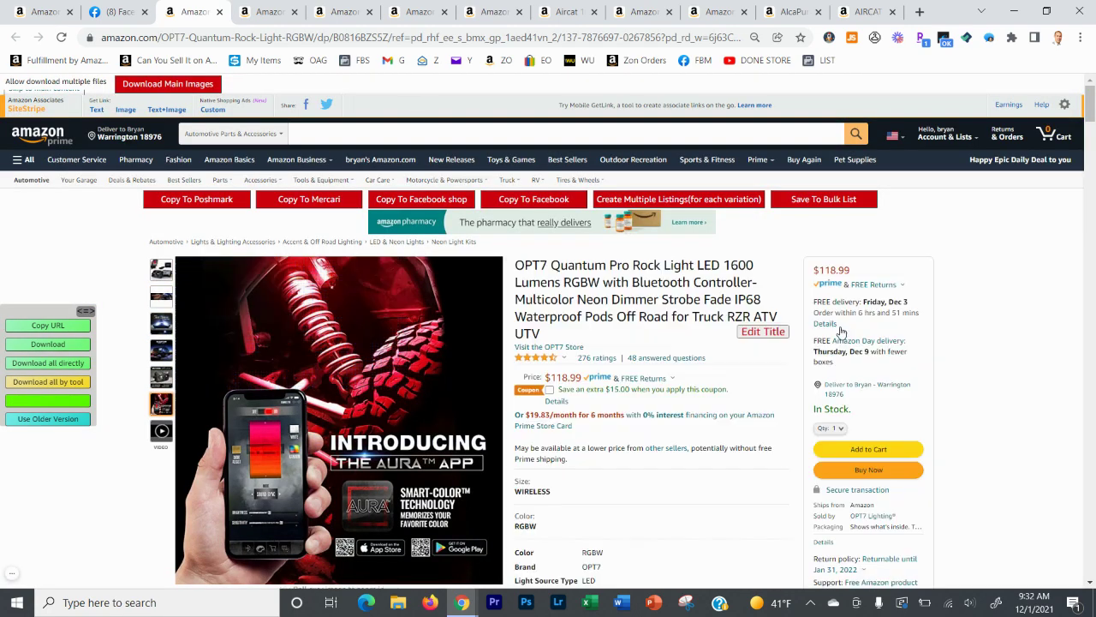
click(254, 9)
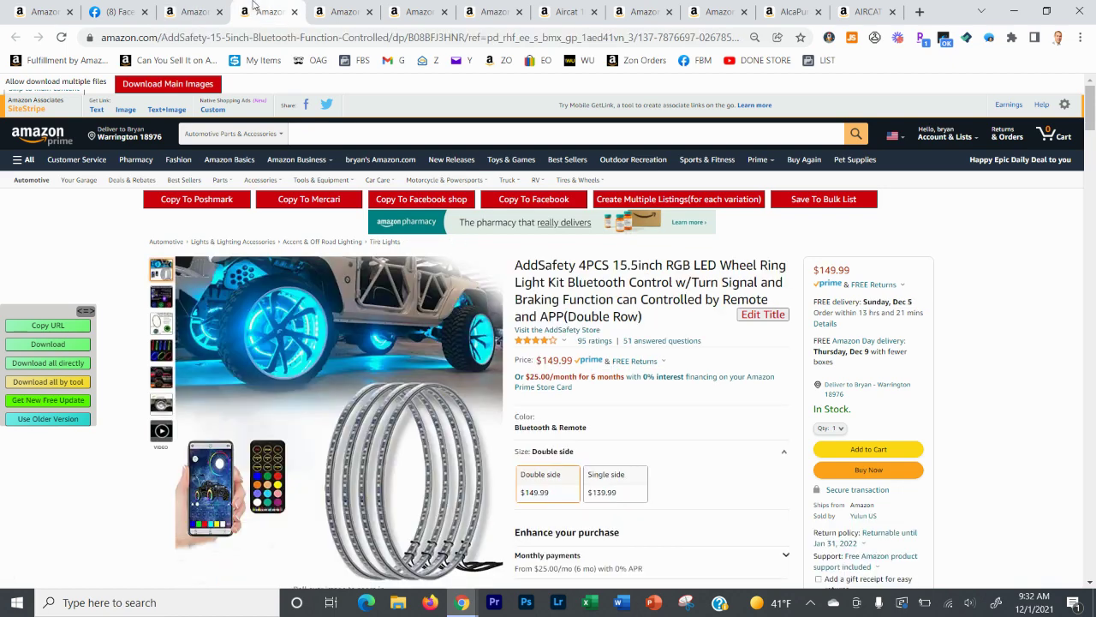
click(800, 202)
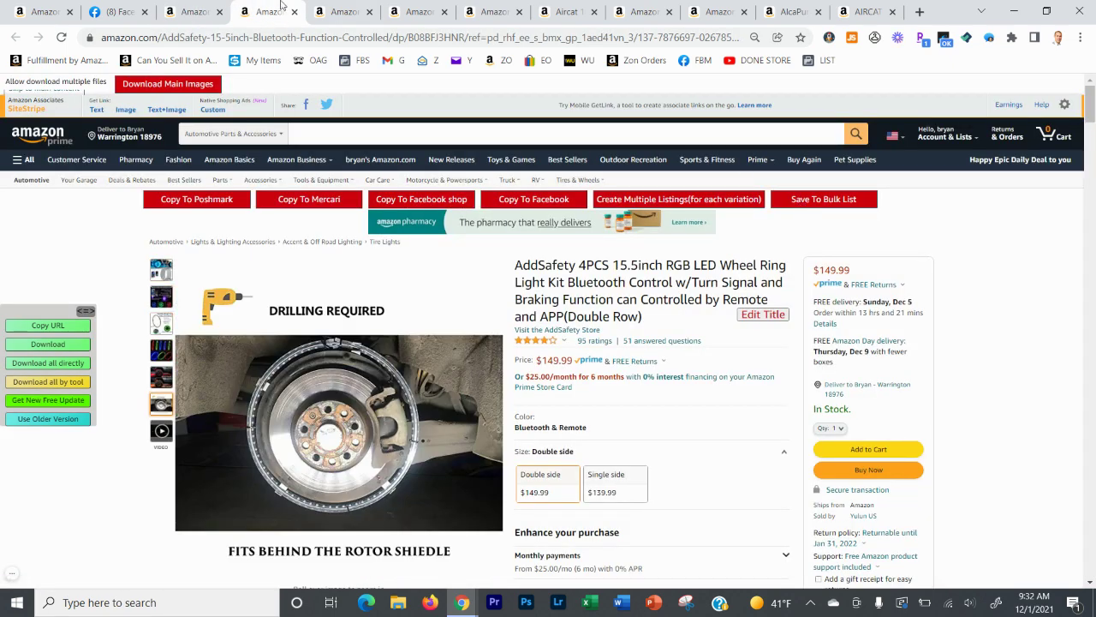
click(322, 7)
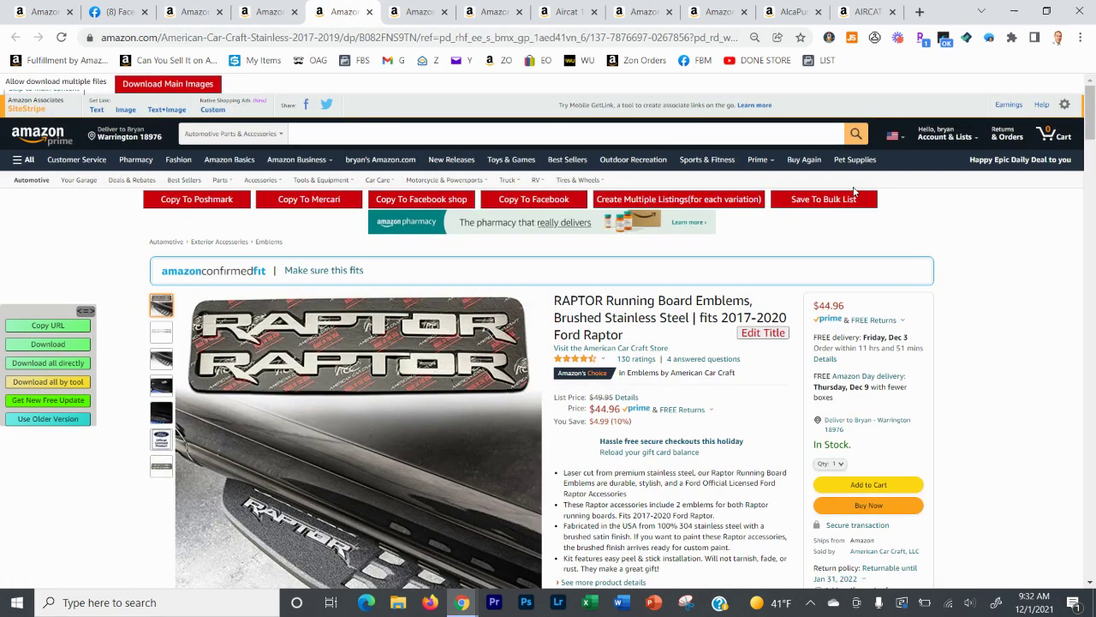
click(850, 197)
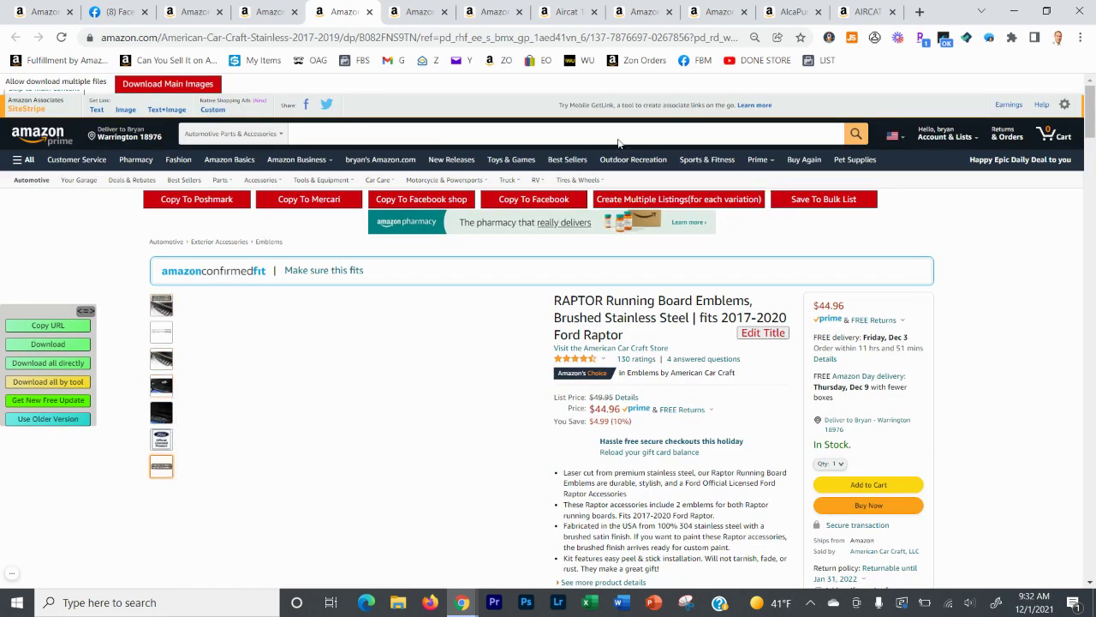
click(419, 12)
click(822, 199)
click(505, 12)
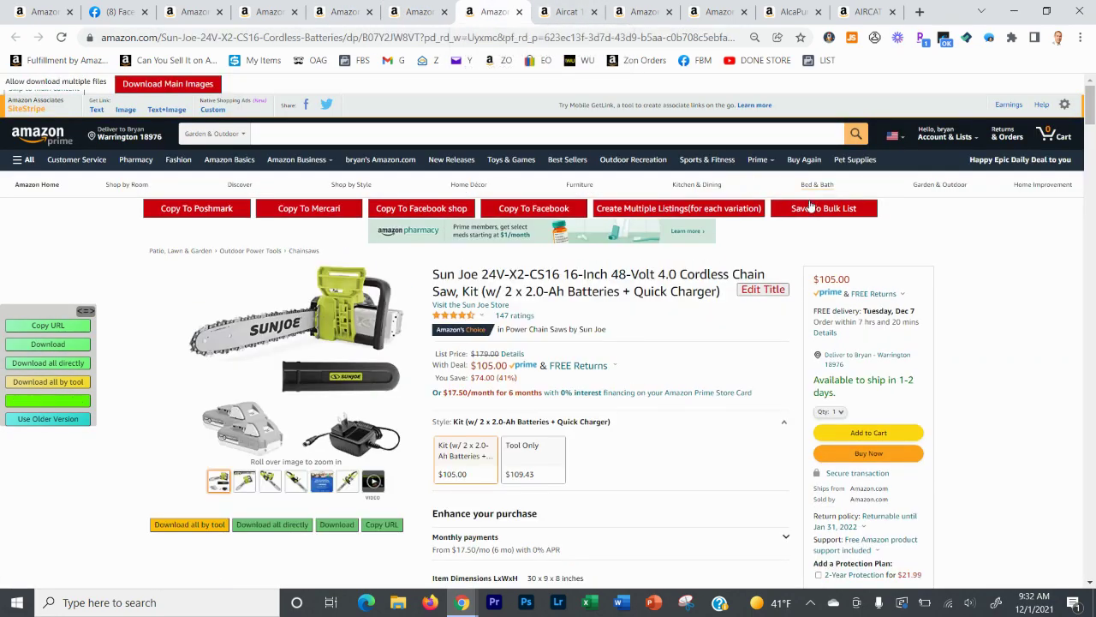
click(816, 208)
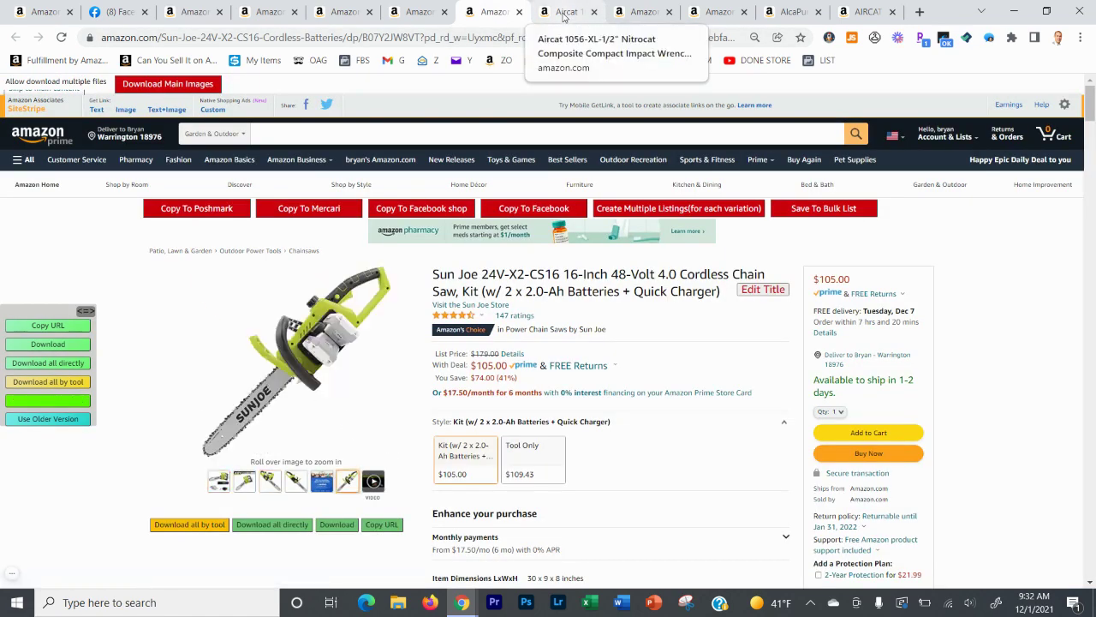
Save the Aircat wrench, meat injector, PowerSmart hedge trimmer, AlcaPure filter and AIRCAT 1150 to the bulk list
click(564, 12)
click(823, 205)
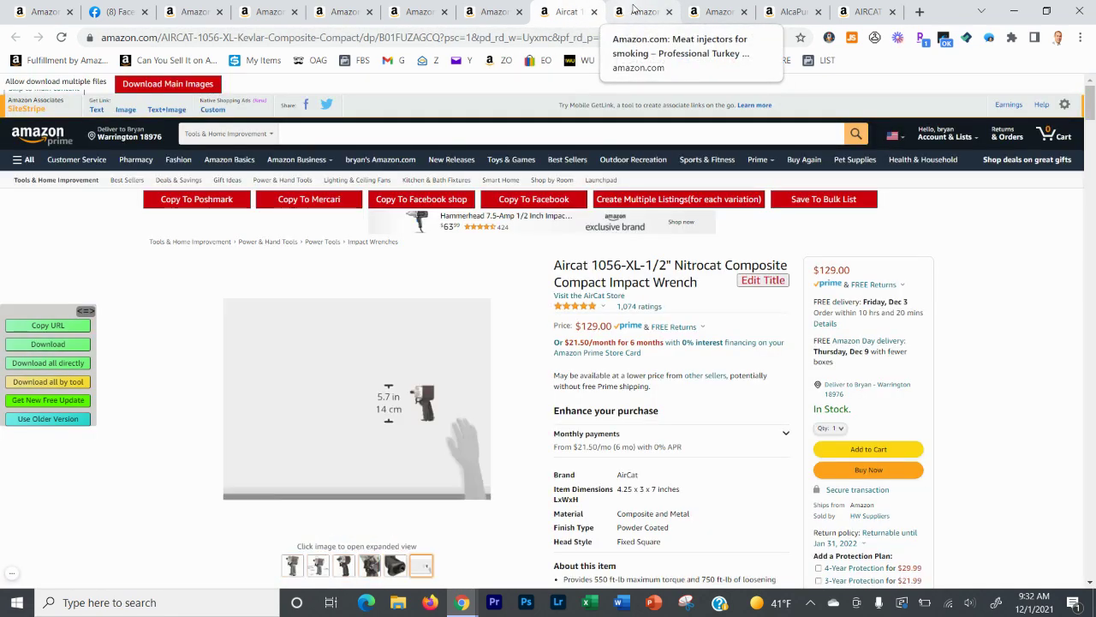
click(633, 11)
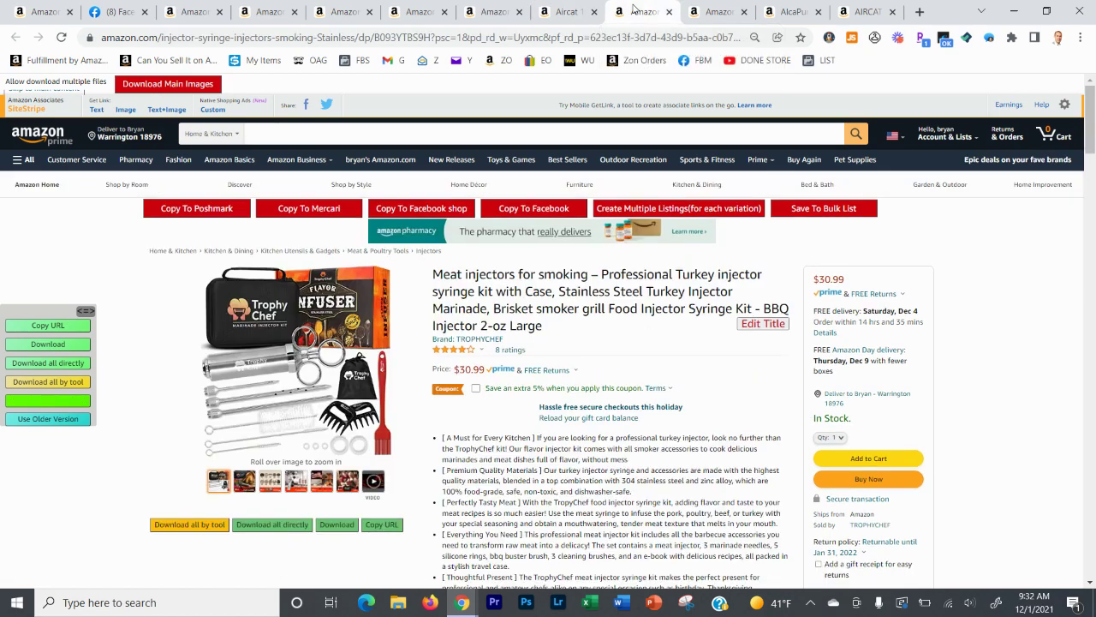
click(818, 208)
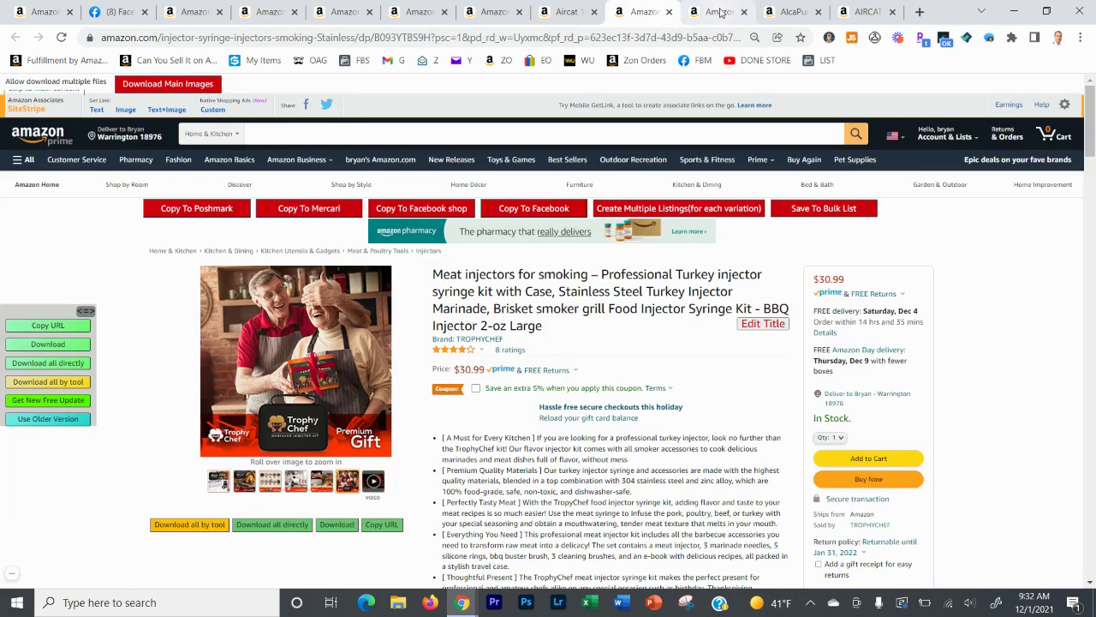
click(721, 12)
click(798, 208)
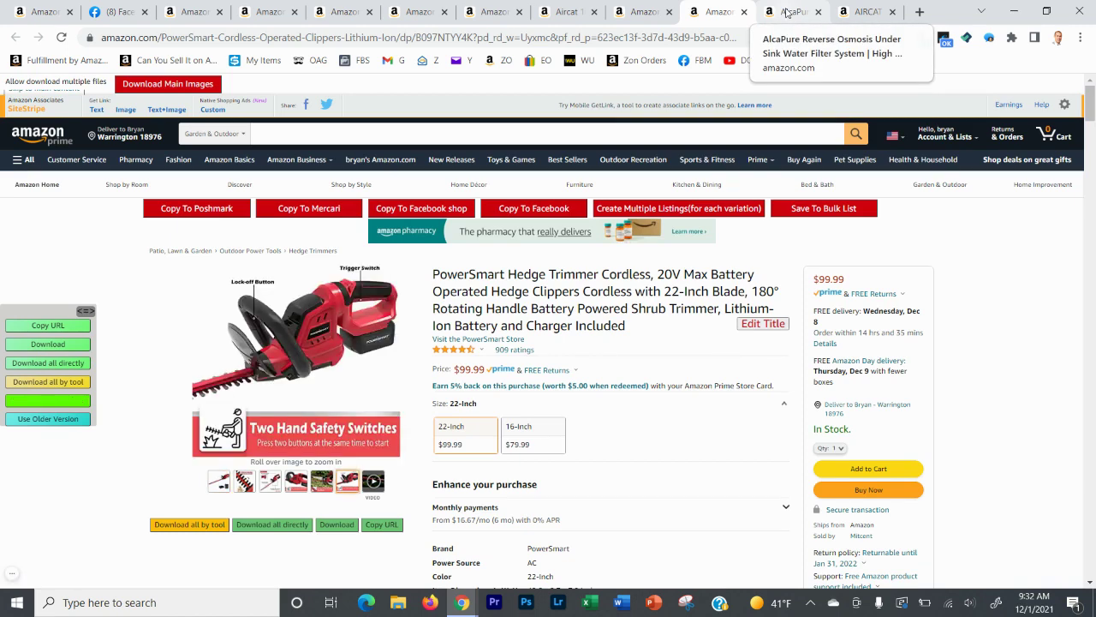
click(786, 12)
click(839, 201)
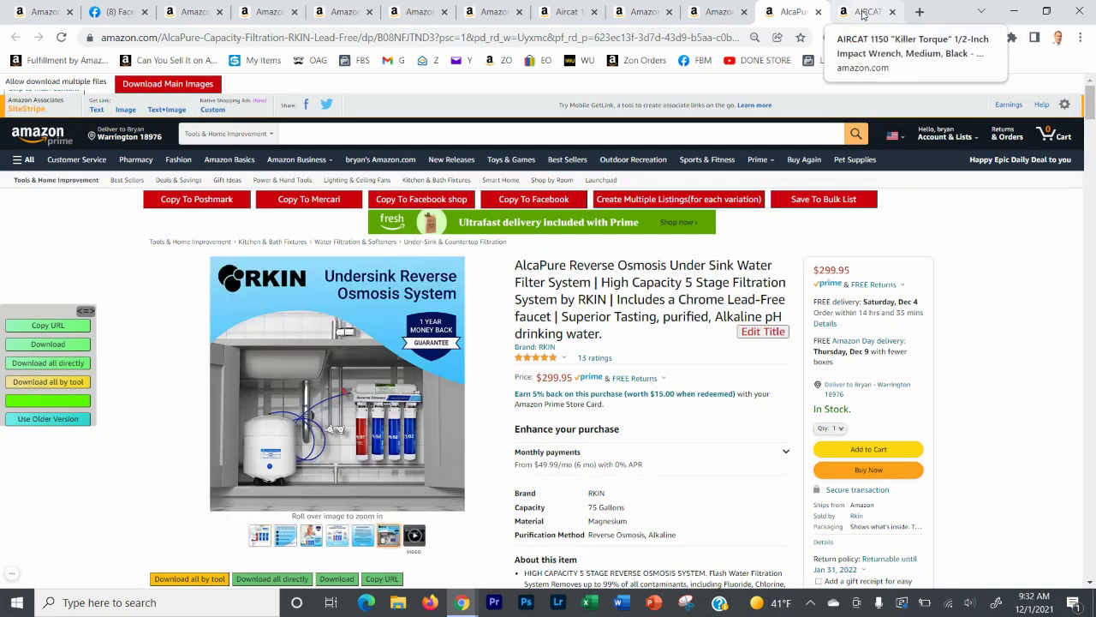
click(862, 14)
click(828, 202)
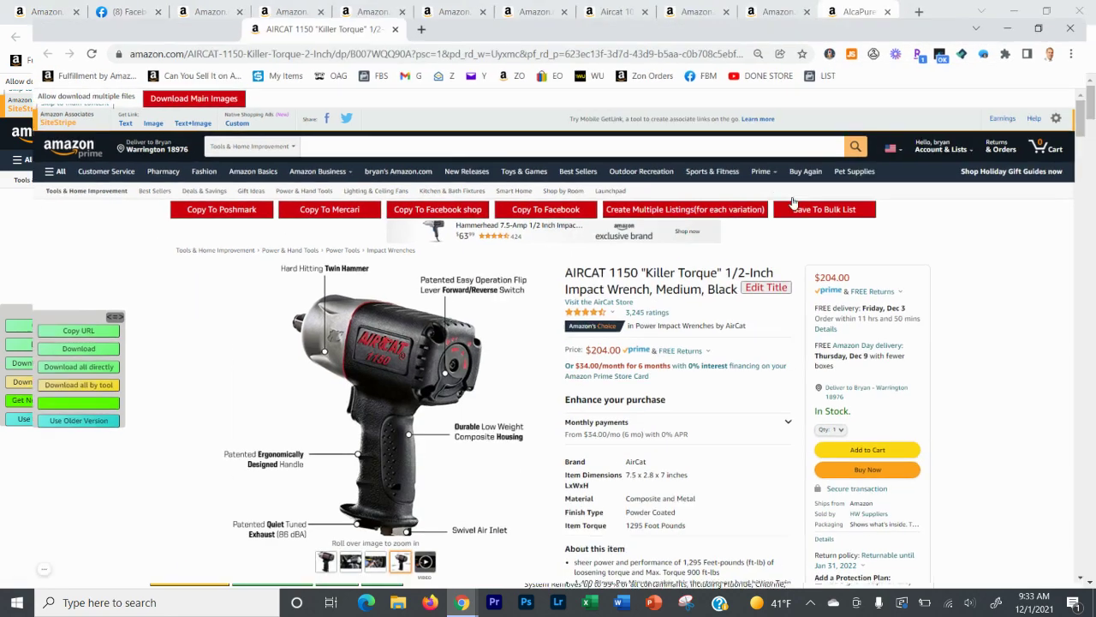
Split the AIRCAT page into its own window, scroll ZDrop's saved bulk items, and open Settings
drag(861, 11, 818, 40)
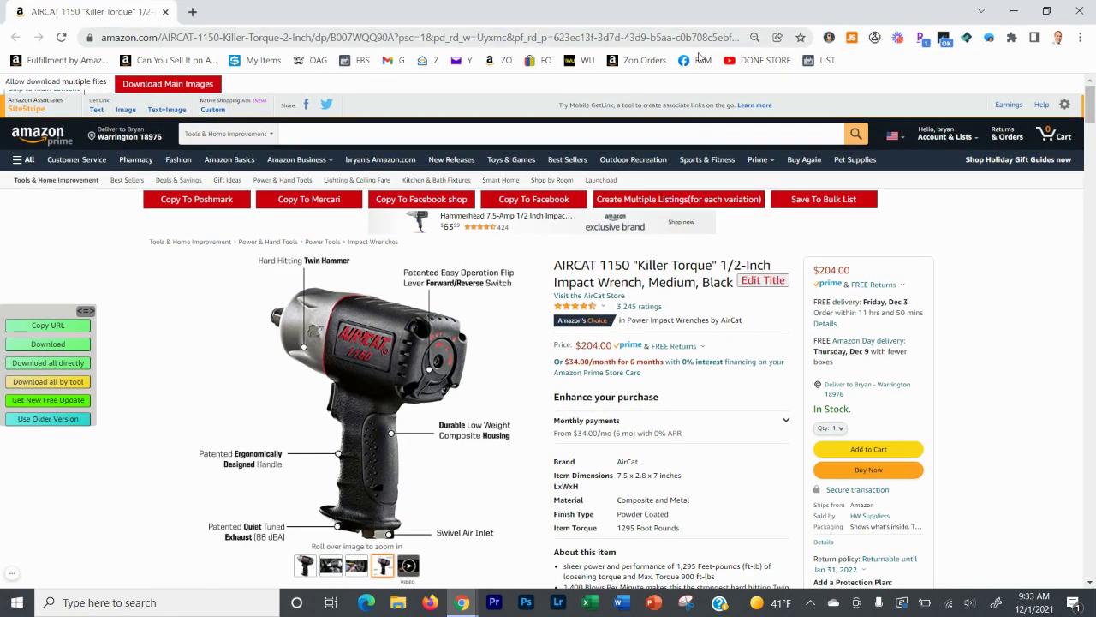
click(829, 37)
click(518, 82)
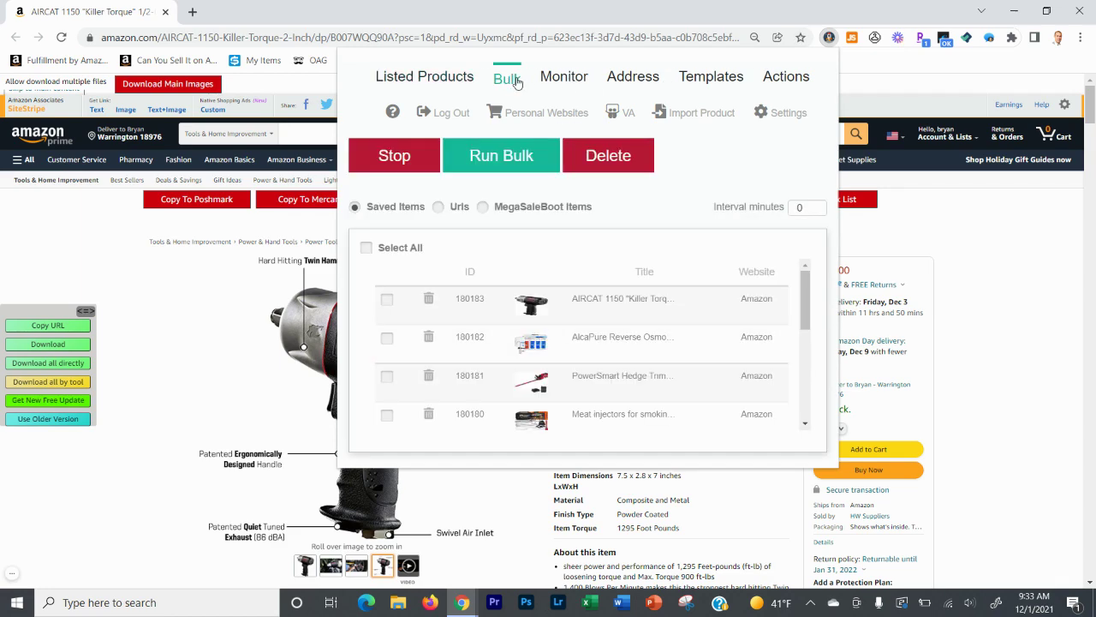
scroll(542, 321, down, 2)
scroll(542, 321, down, 3)
scroll(542, 321, down, 1)
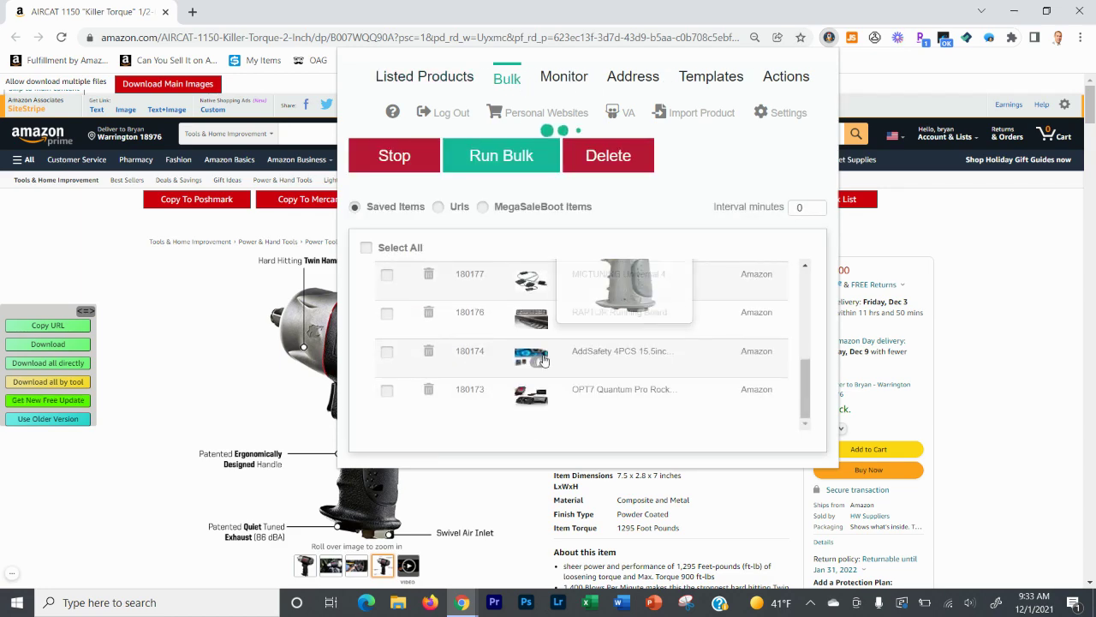
scroll(542, 326, up, 1)
scroll(540, 339, up, 3)
scroll(541, 342, down, 1)
scroll(540, 351, down, 2)
scroll(540, 360, up, 1)
scroll(541, 377, up, 3)
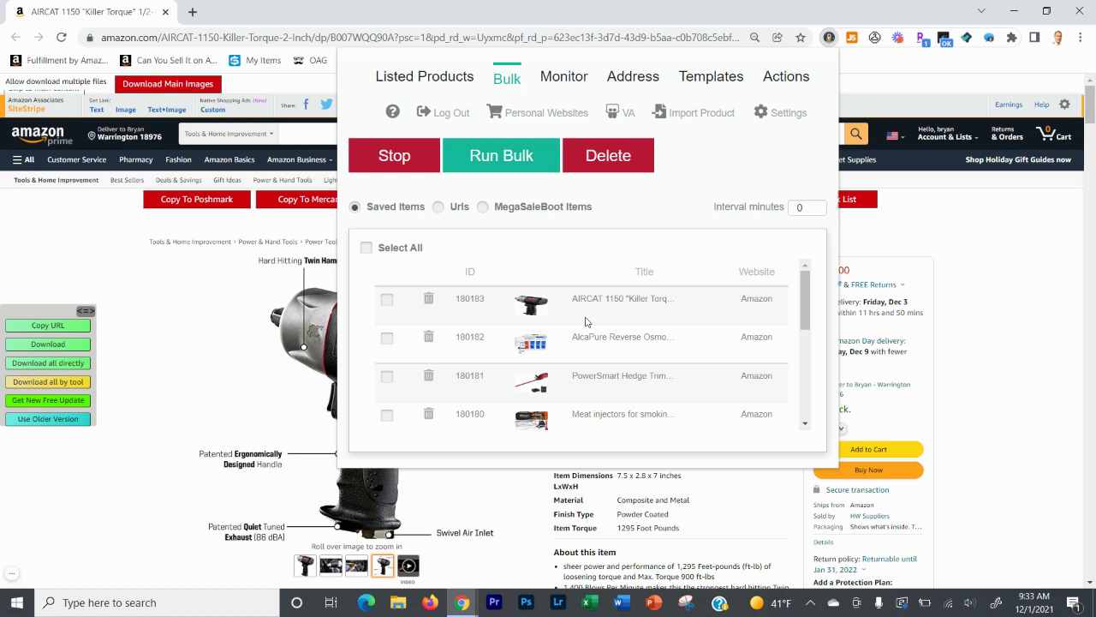
click(781, 119)
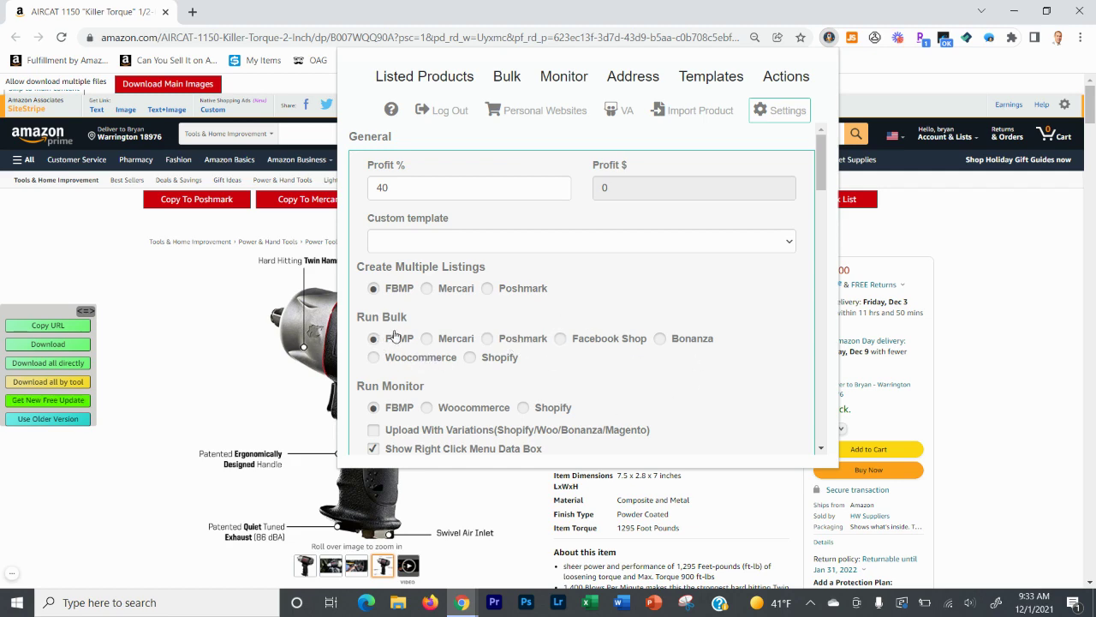
Scroll the ZDrop settings down to the Save button, then return to the Bulk list
scroll(599, 293, down, 2)
scroll(629, 304, down, 10)
scroll(641, 320, down, 1)
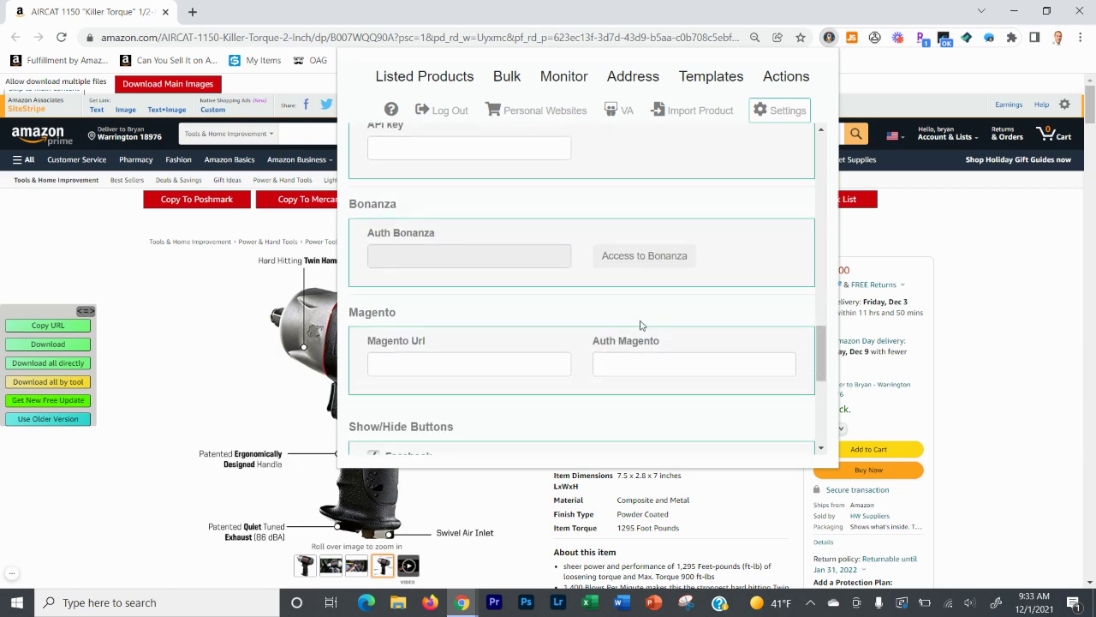
scroll(644, 315, down, 4)
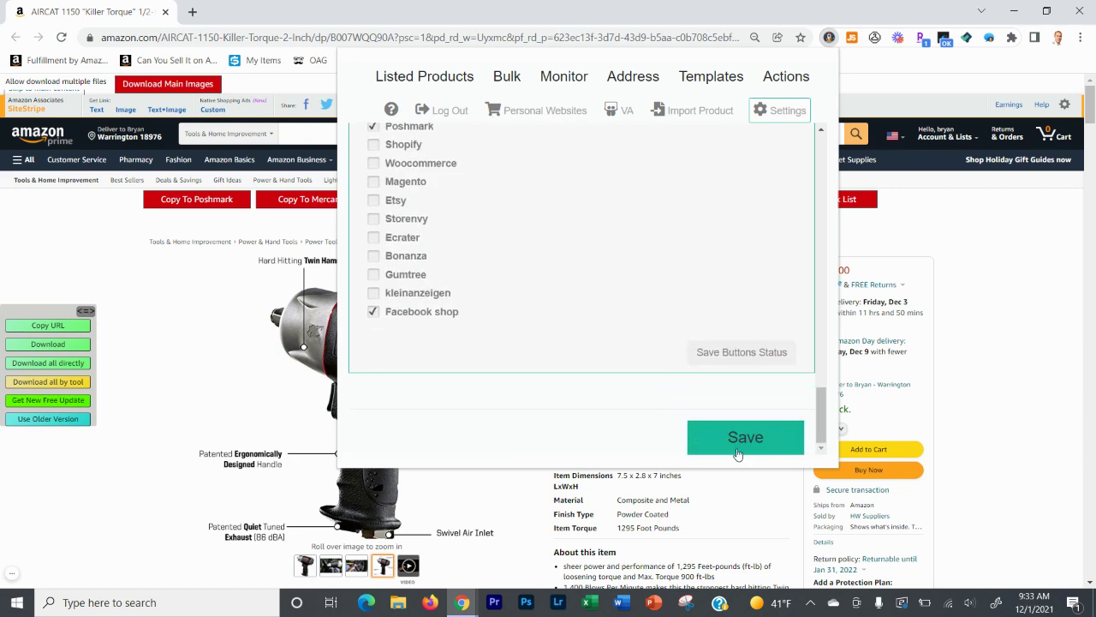
click(505, 86)
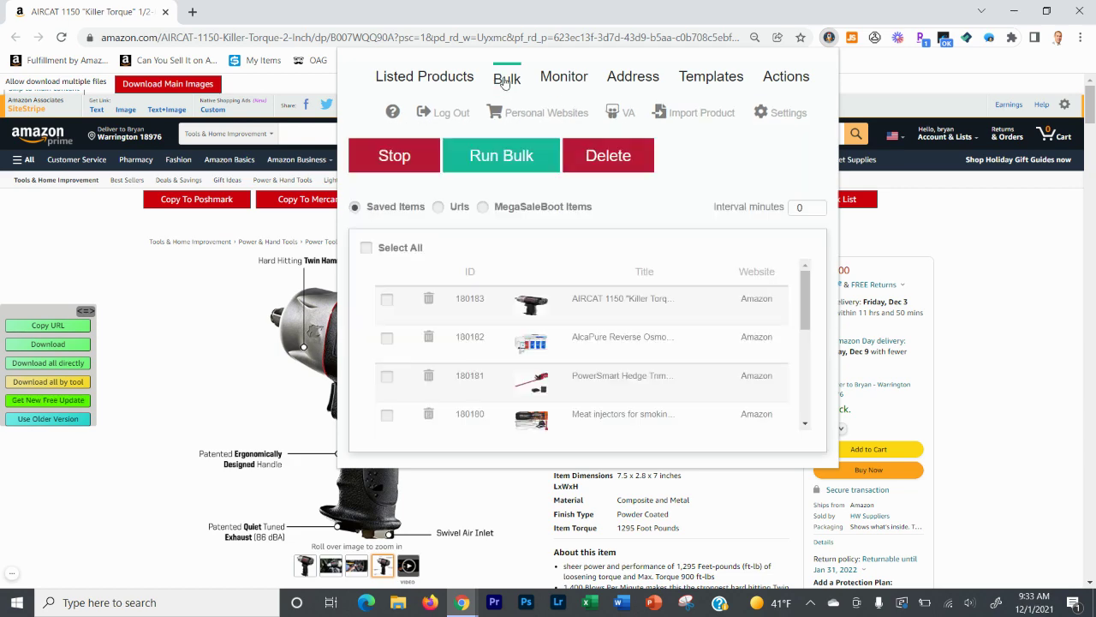
Select all saved items and run the bulk listing to Facebook Marketplace
click(368, 248)
click(480, 155)
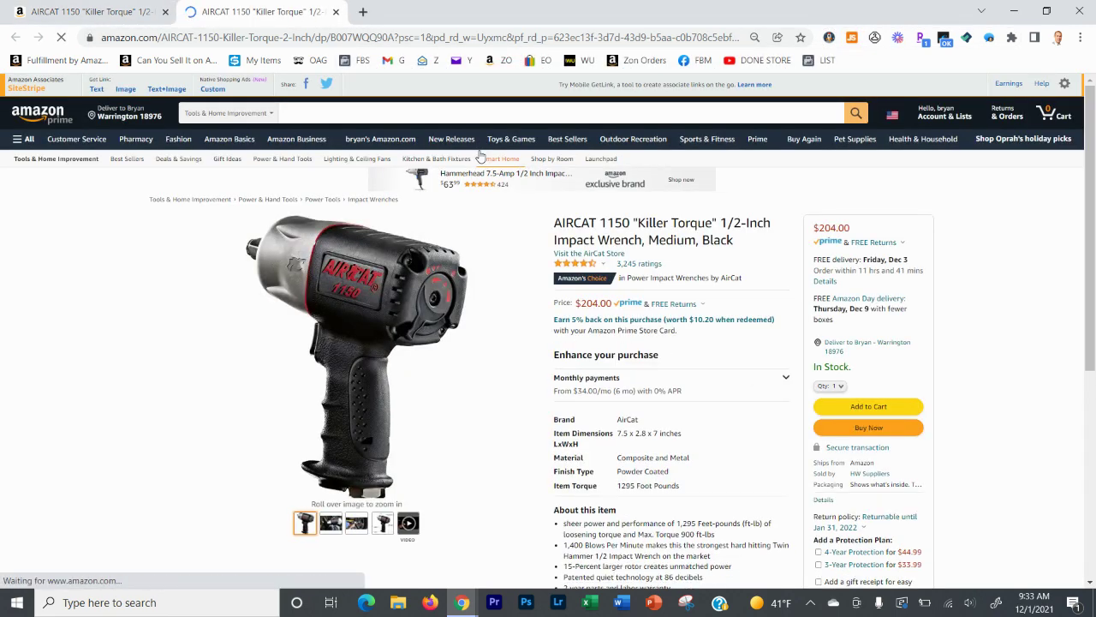